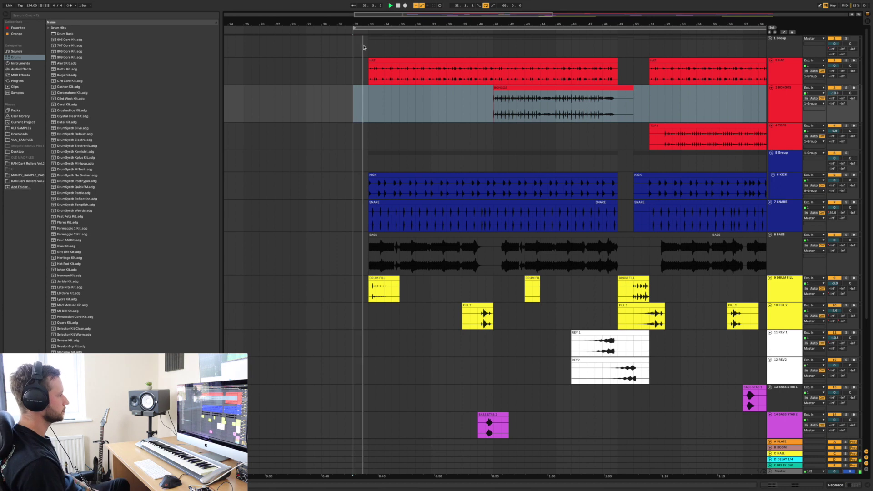
- Look over all the tracks of the full arrangement during playback
drag(422, 30, 421, 25)
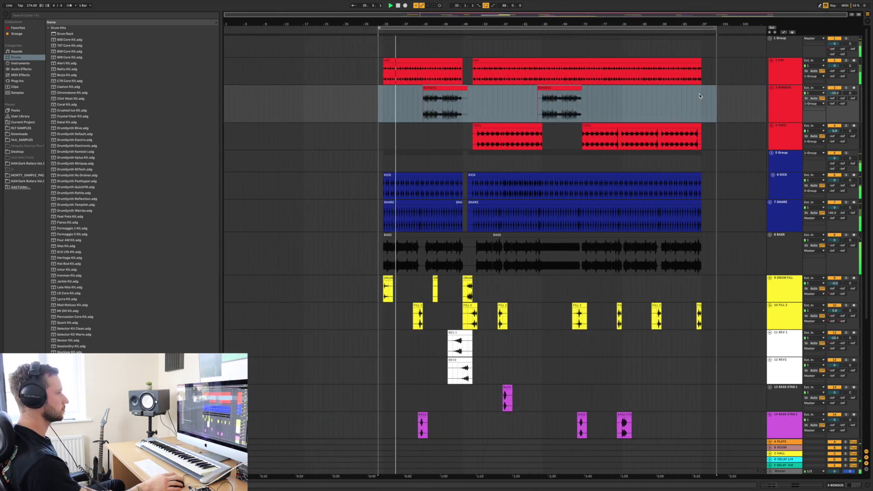
scroll(693, 232, down, 10)
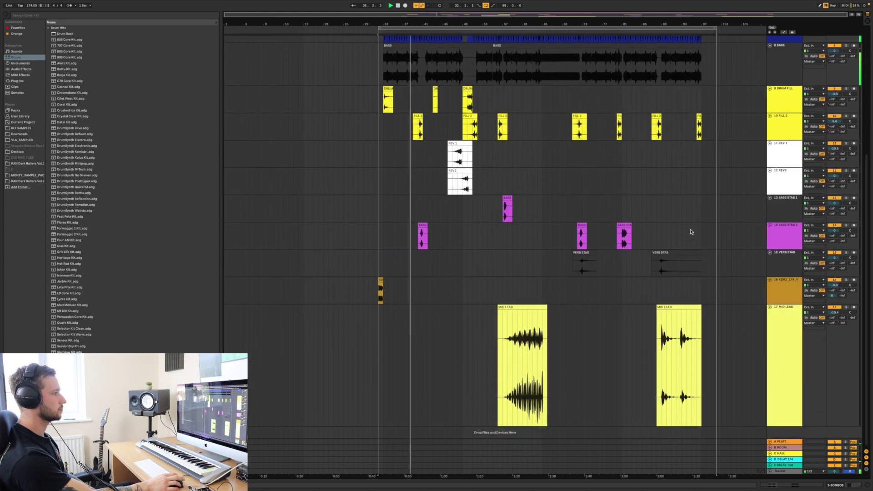
scroll(691, 231, up, 9)
scroll(682, 237, up, 2)
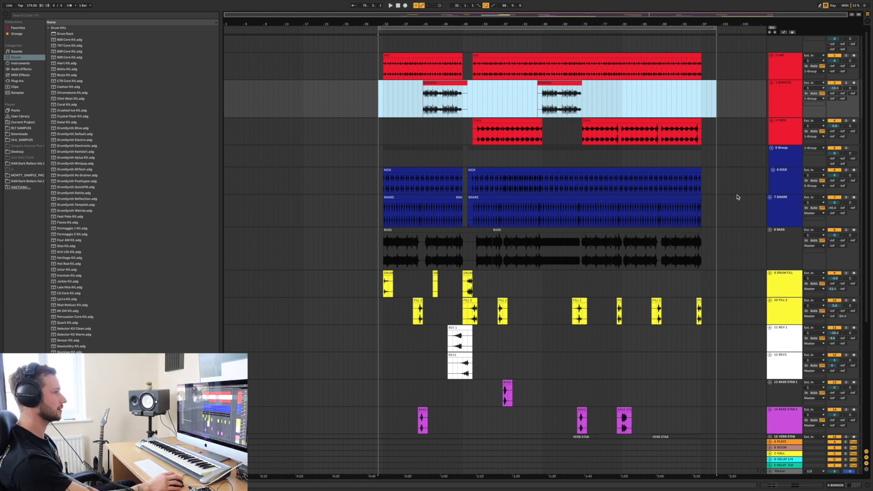
- Place the insertion marker on the SNARE track's hit at 51.4 and make that track taller
click(790, 208)
drag(476, 25, 408, 230)
click(398, 221)
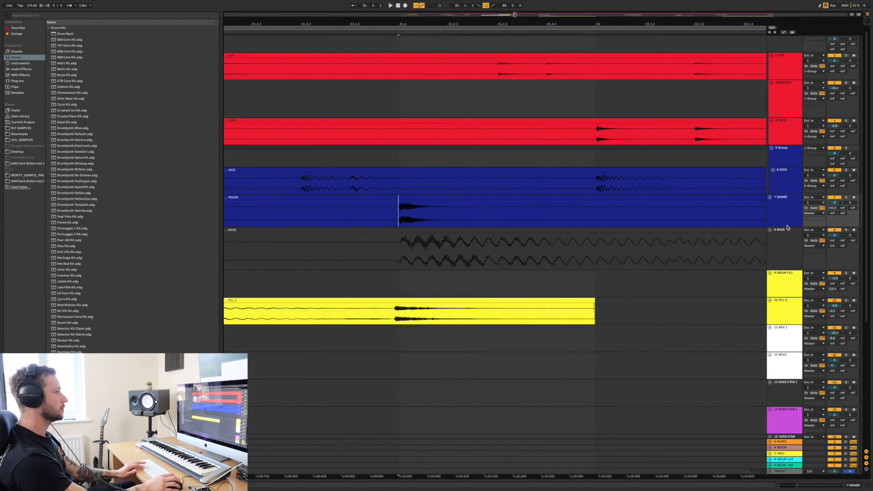
drag(786, 226, 786, 290)
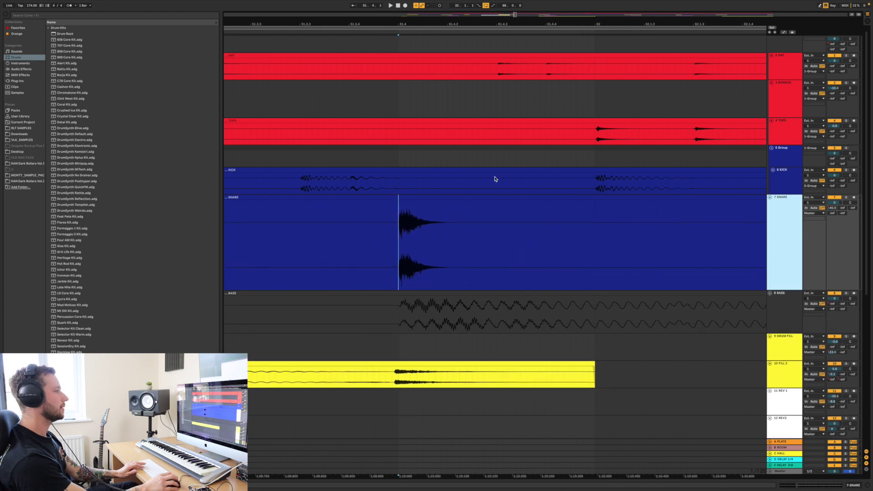
- Examine the snare hit at 51.4 up close against the bass and fill, and within the surrounding section
drag(415, 25, 379, 25)
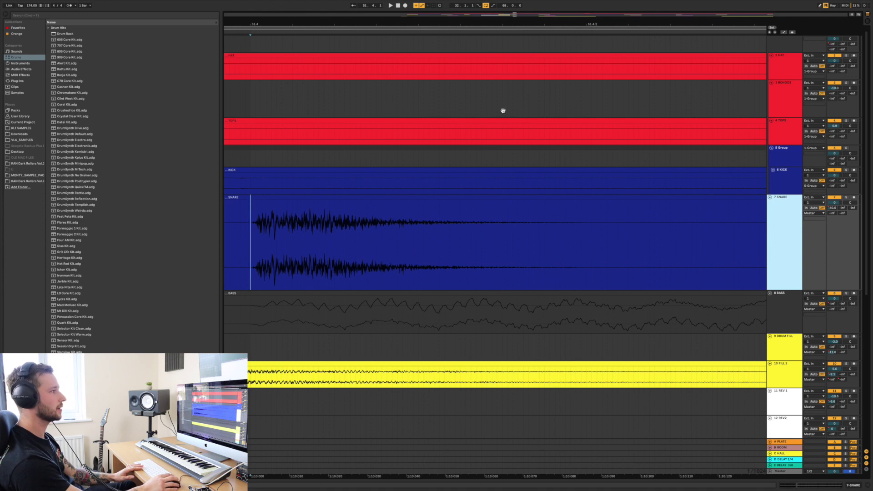
mouse_move(484, 23)
mouse_down()
mouse_move(482, 32)
mouse_move(481, 23)
mouse_up()
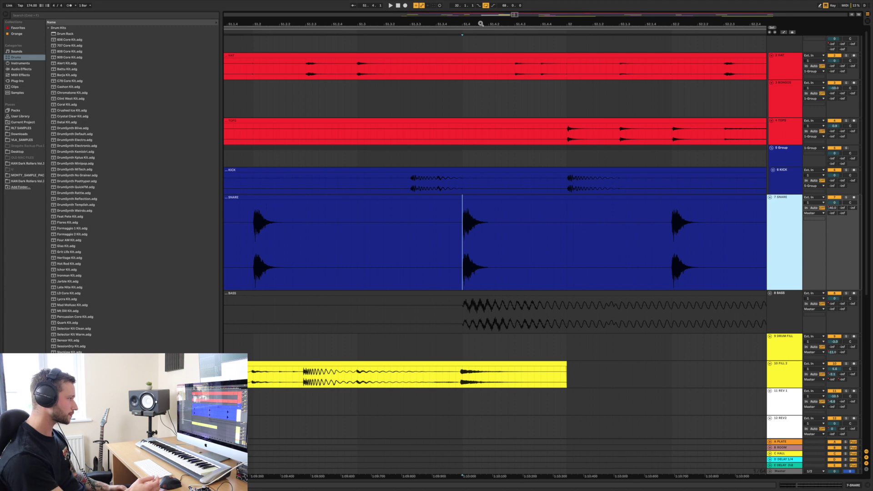
drag(482, 28, 474, 24)
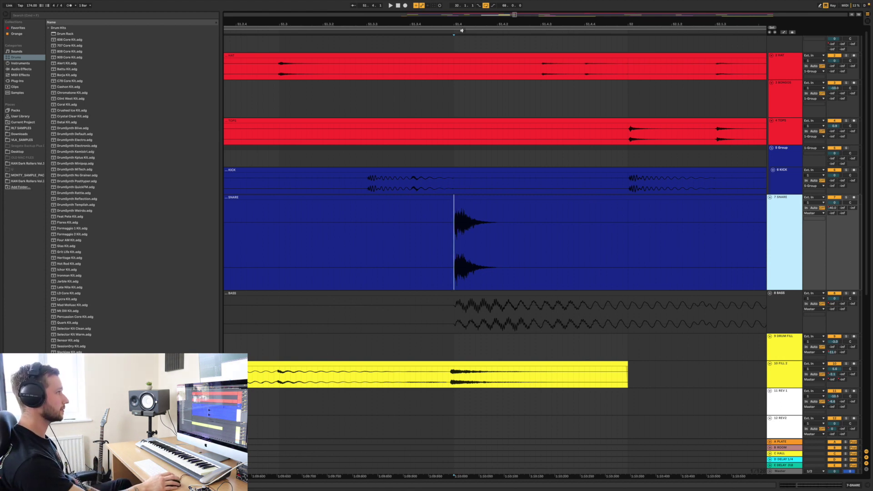
mouse_move(460, 24)
mouse_down()
mouse_move(422, 24)
mouse_move(400, 9)
mouse_up()
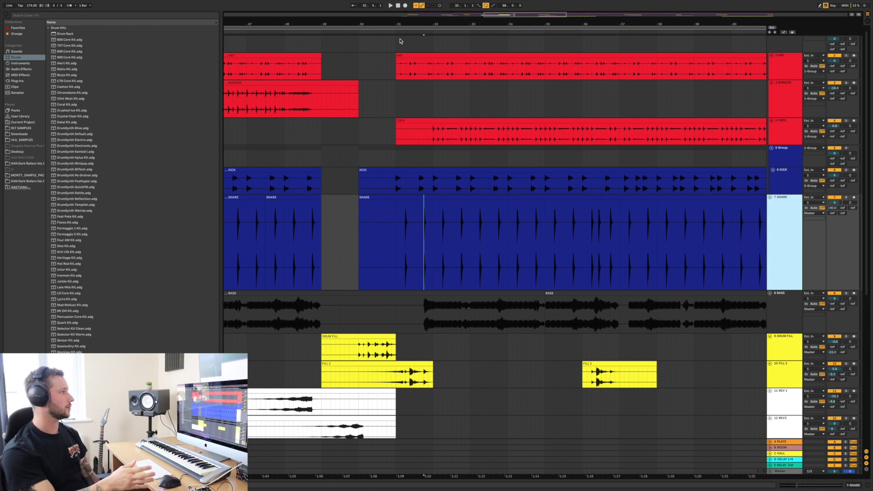
drag(478, 22, 459, 13)
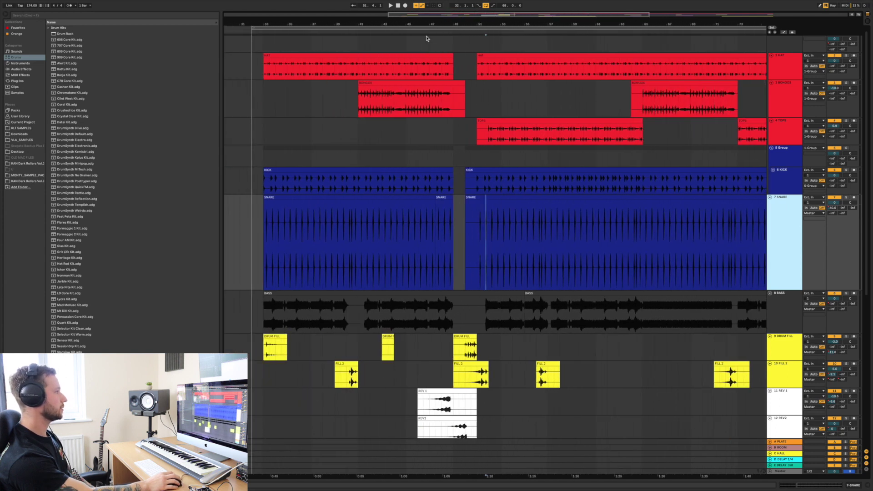
key(super+v)
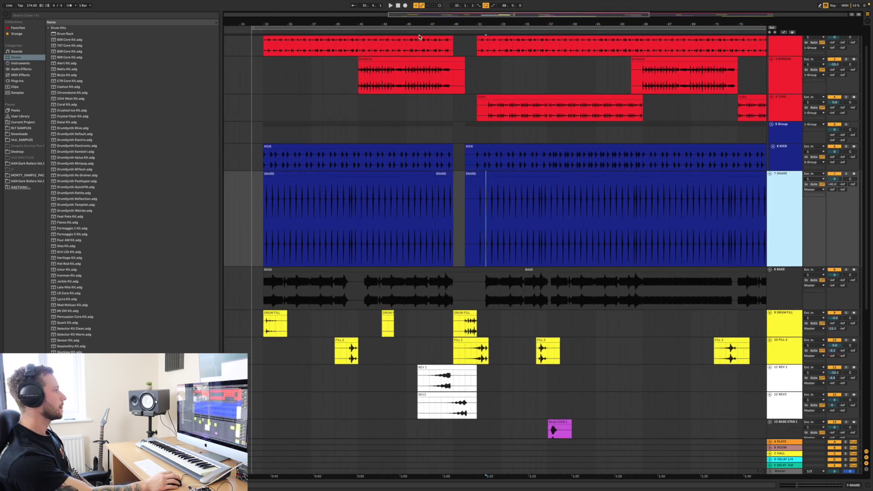
- Duplicate the snare hit on the second beat of bar 46 directly after itself
drag(459, 14, 516, 179)
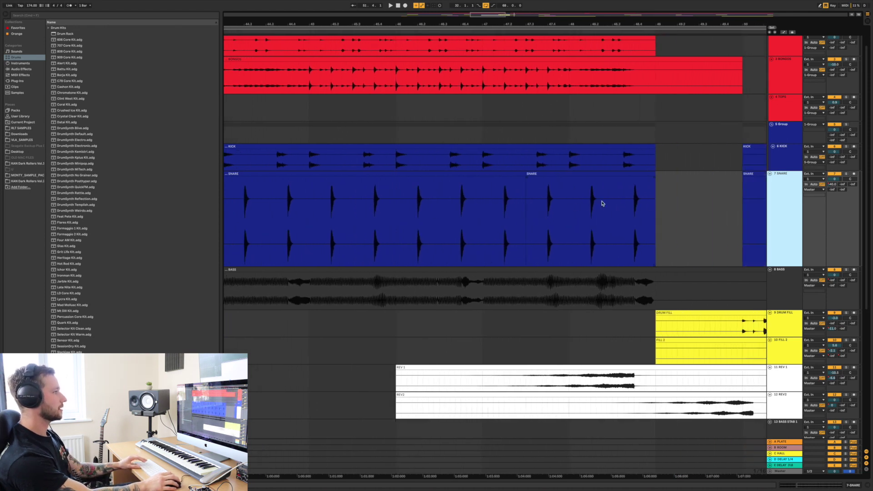
drag(417, 214, 434, 212)
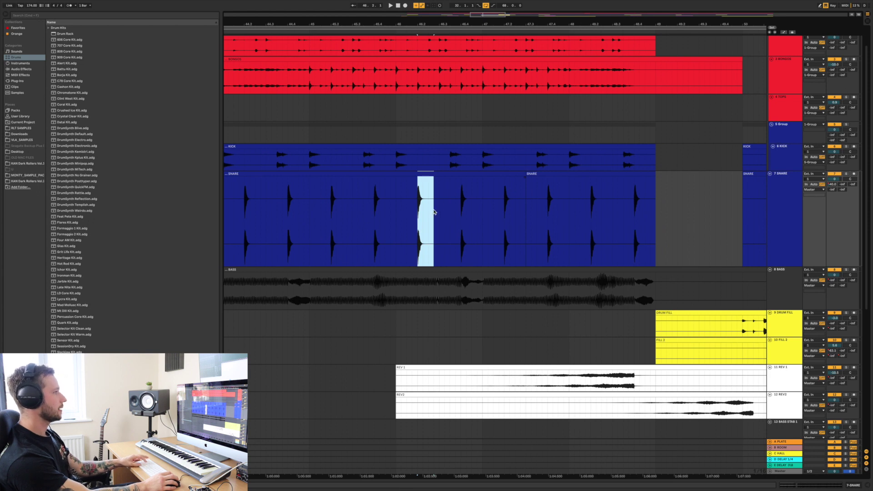
key(ctrl+d)
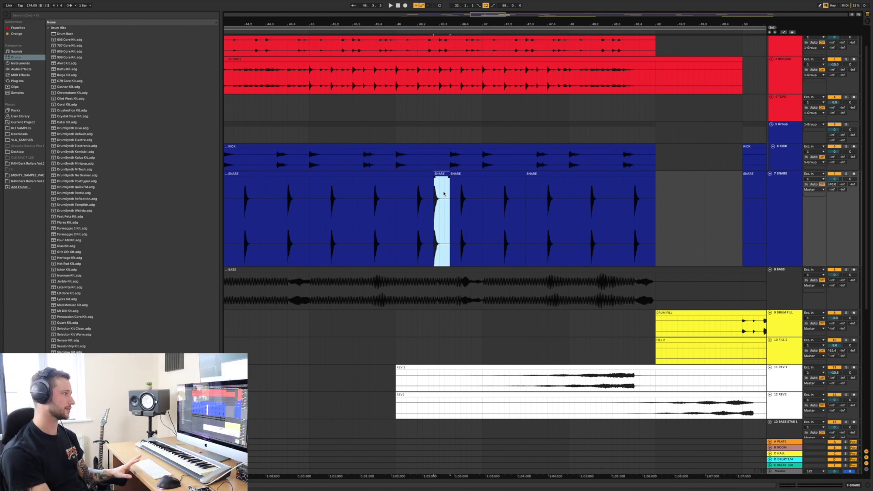
click(783, 203)
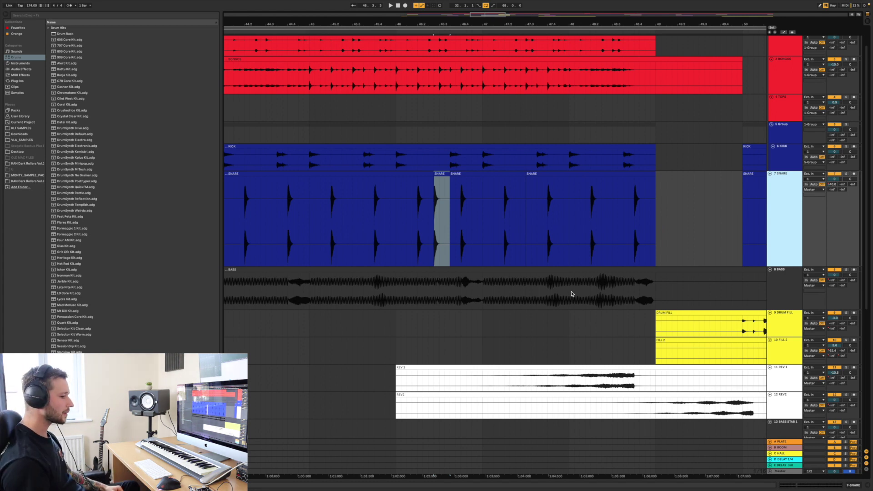
click(437, 139)
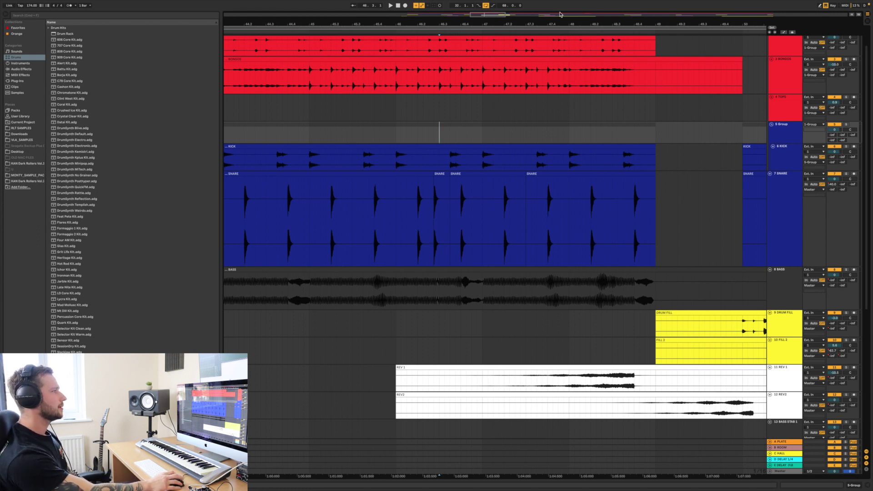
- Set a seven-bar loop starting at bar 46 and play back the transition
drag(564, 20, 537, 9)
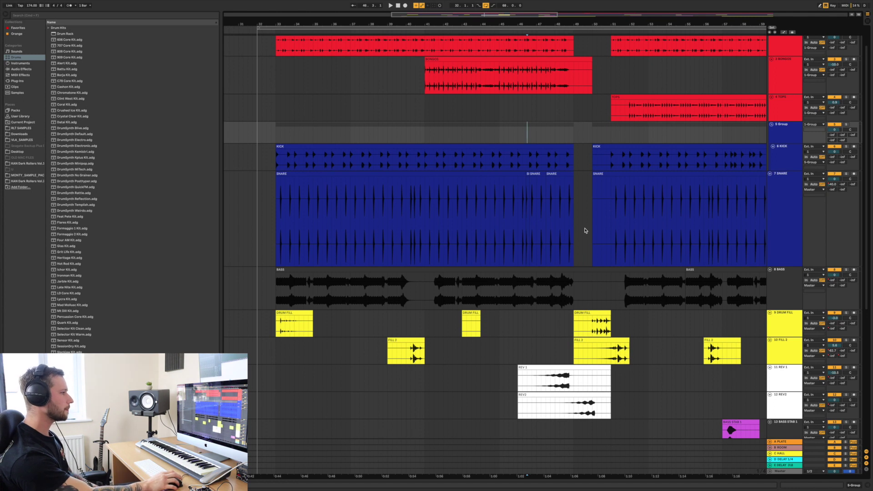
scroll(586, 231, down, 6)
drag(517, 295, 649, 294)
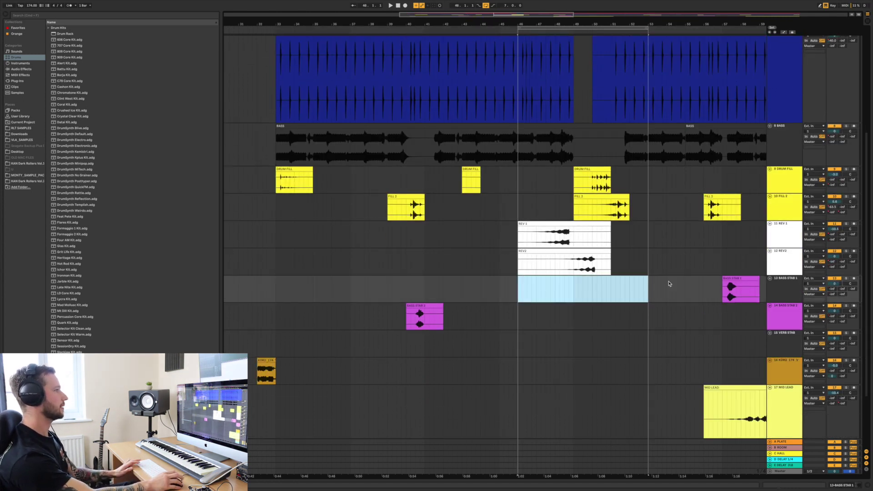
drag(557, 22, 557, 11)
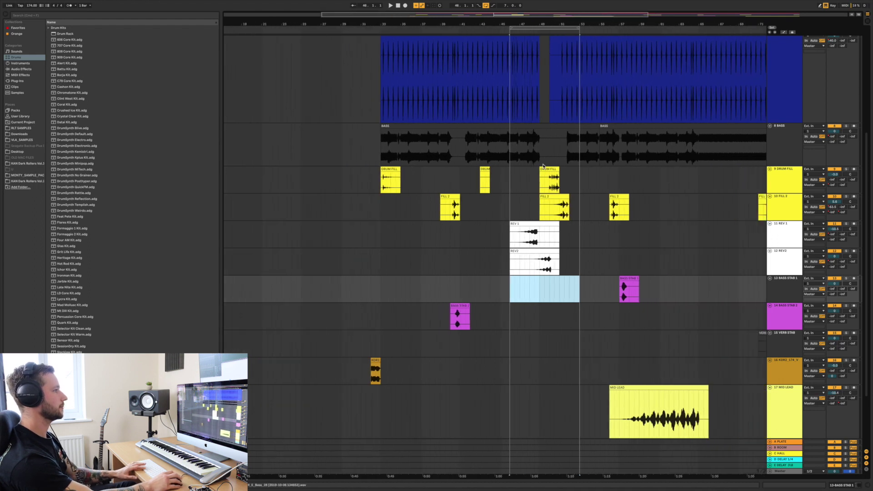
key(space)
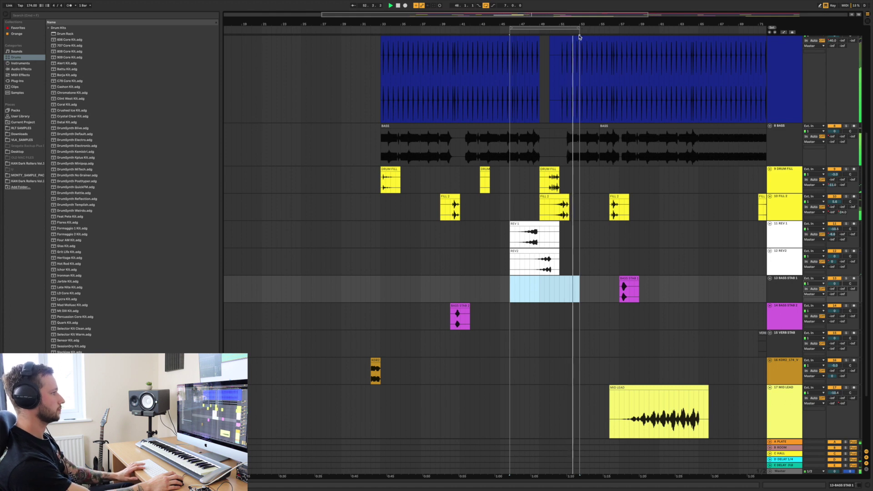
key(space)
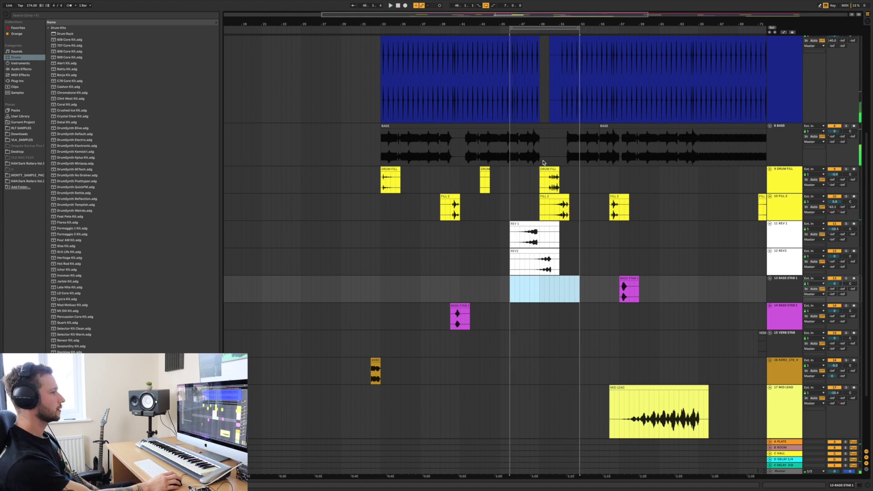
- Examine the REV 1, REV2 and fill clips around the break at bar 49, marking the tail of the fill
scroll(572, 60, up, 1)
drag(535, 27, 505, 41)
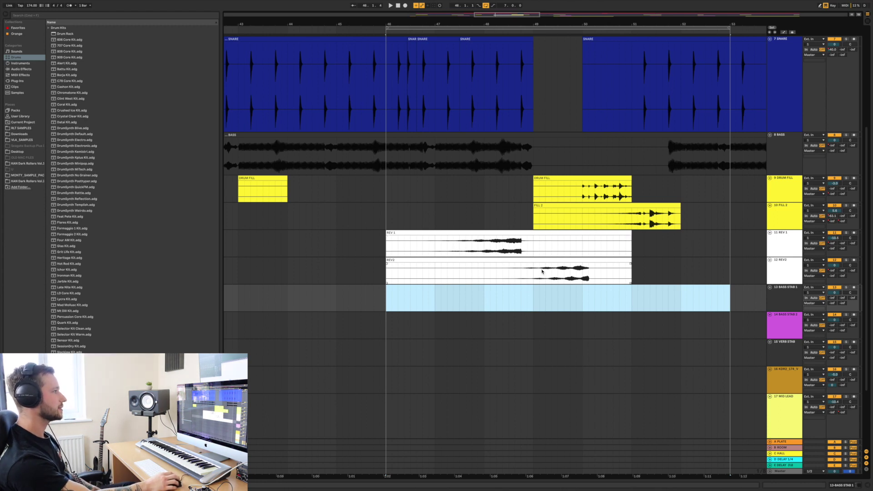
scroll(517, 221, up, 5)
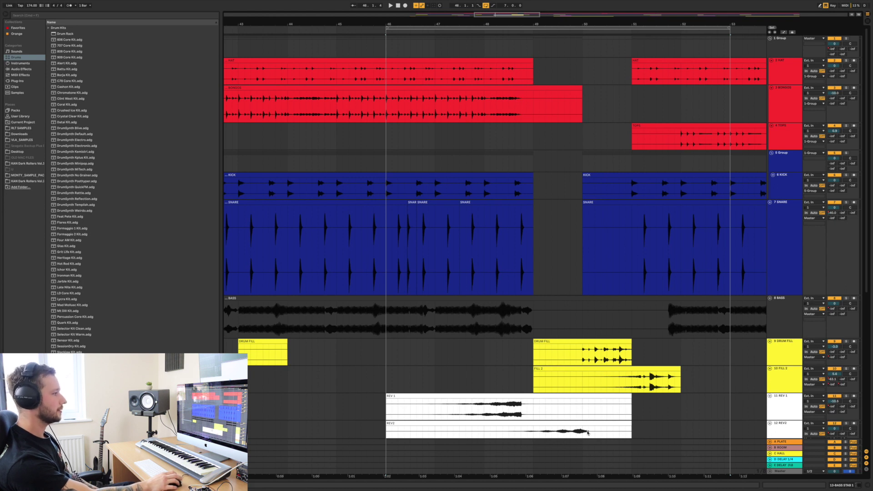
scroll(587, 432, down, 3)
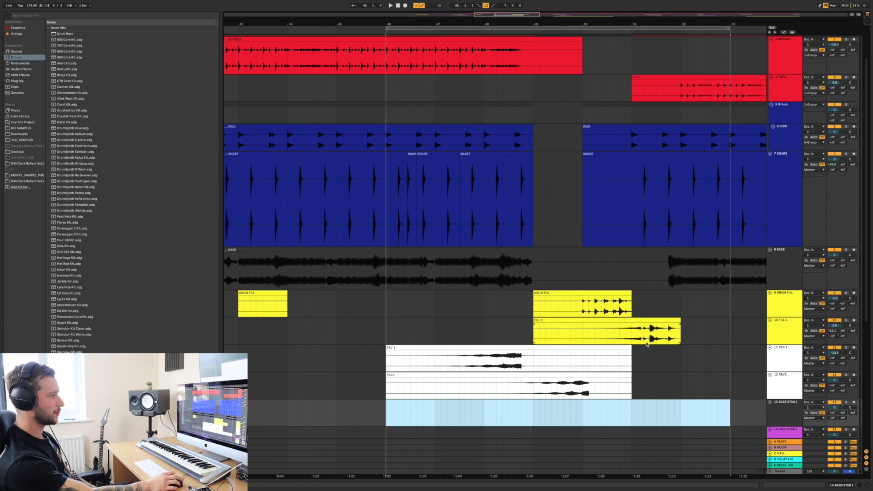
click(669, 337)
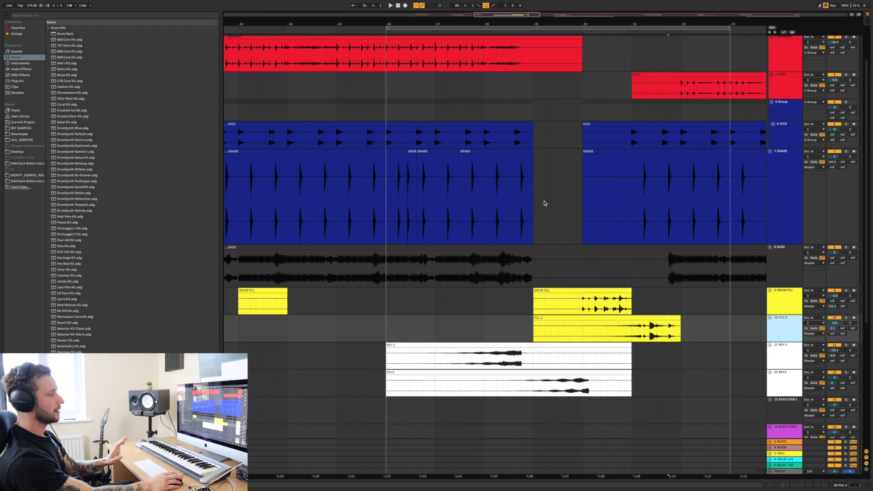
- Examine how the drums, bass, fills and reverse clips line up around the gap, and mark the bass's end at bar 49
scroll(541, 200, down, 1)
drag(510, 29, 515, 25)
scroll(577, 287, down, 5)
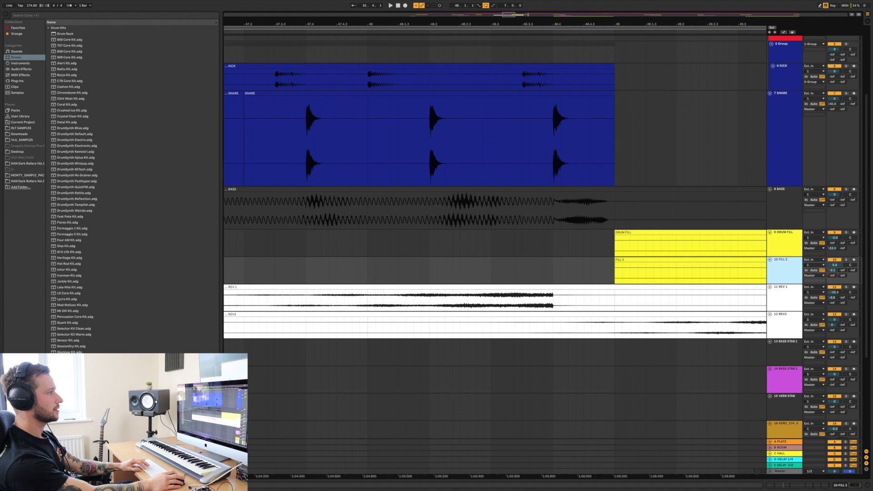
mouse_move(648, 24)
mouse_down()
mouse_move(641, 7)
mouse_move(505, 79)
mouse_up()
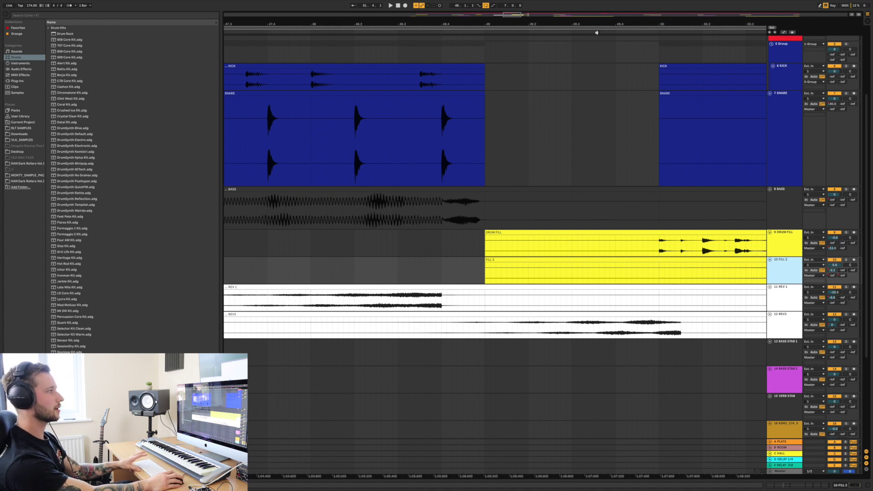
drag(591, 26, 569, 28)
scroll(577, 184, down, 3)
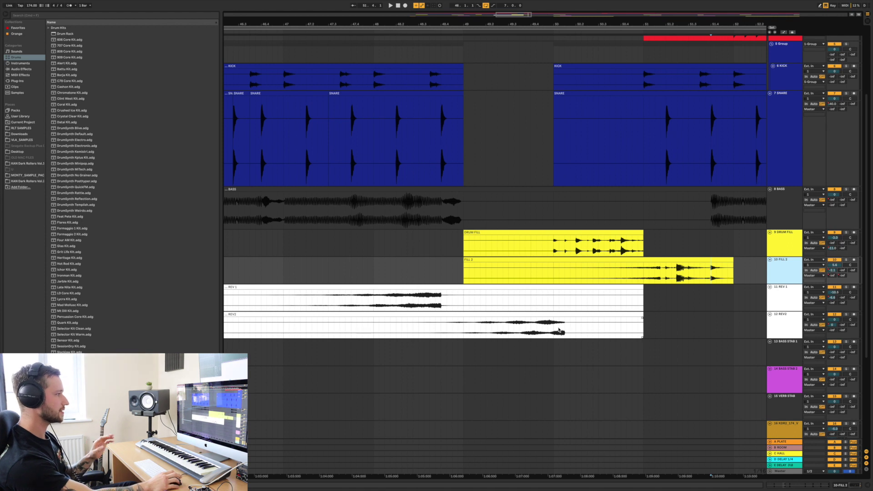
scroll(591, 319, down, 3)
scroll(562, 314, up, 7)
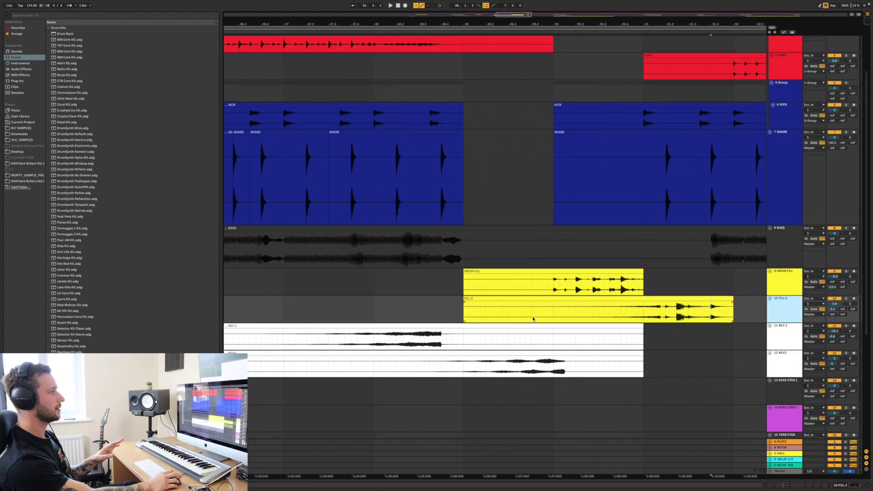
scroll(513, 325, up, 1)
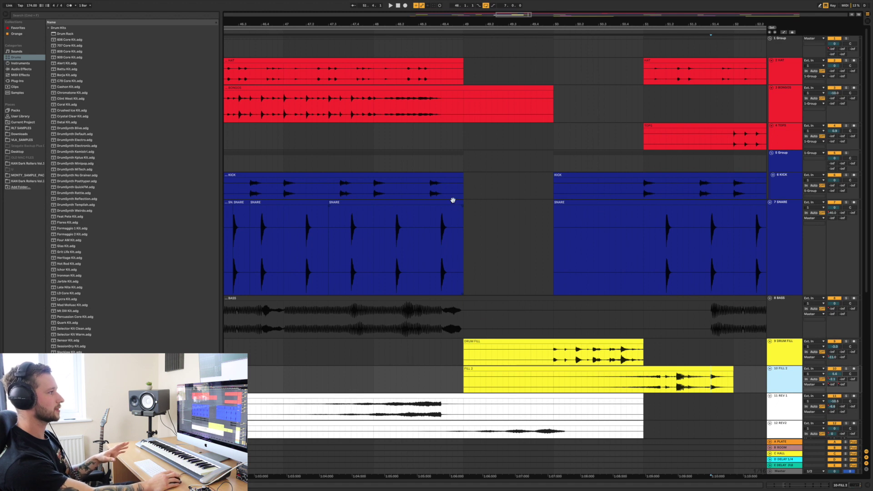
click(463, 325)
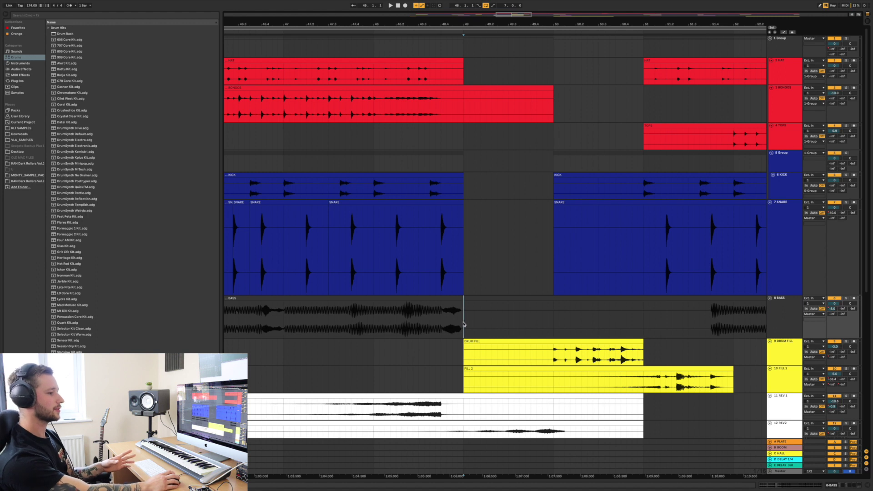
- Examine the bass, fill, stab and mid lead clips from bar 46 to bar 65, including the bass re-entry
scroll(526, 320, down, 10)
mouse_move(546, 24)
mouse_down()
mouse_move(479, 25)
mouse_move(558, 33)
mouse_up()
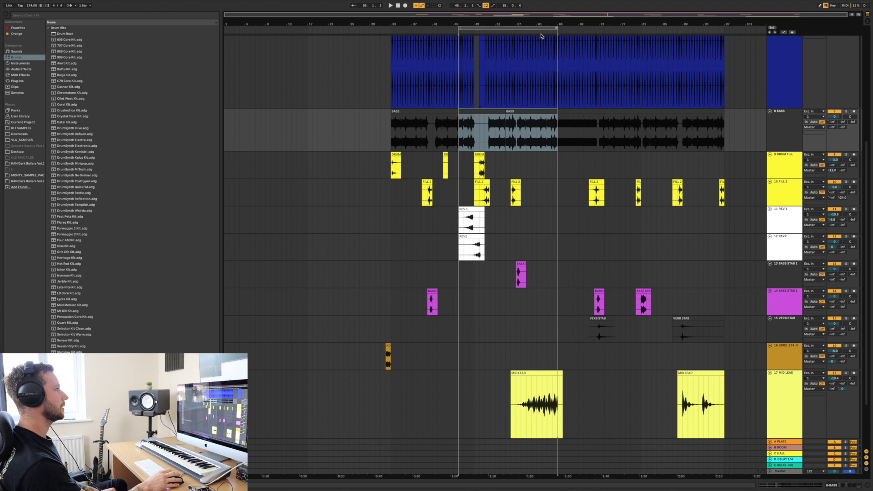
key(z)
scroll(443, 57, up, 3)
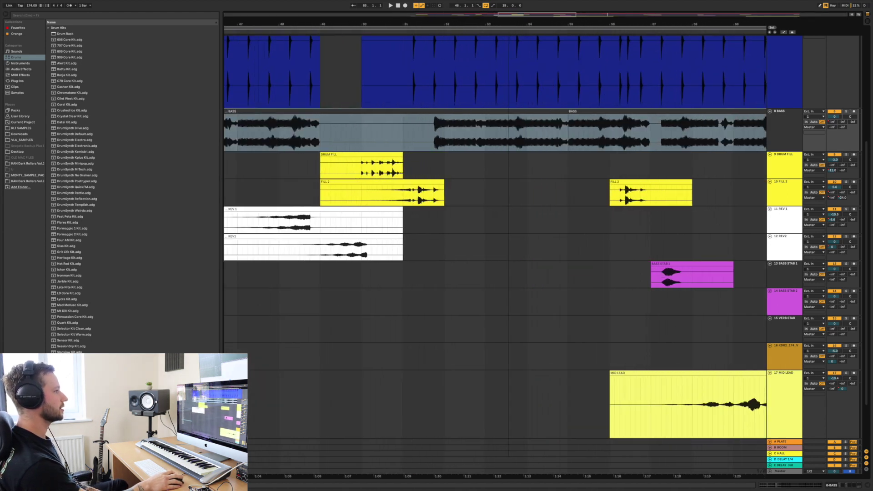
scroll(443, 57, down, 3)
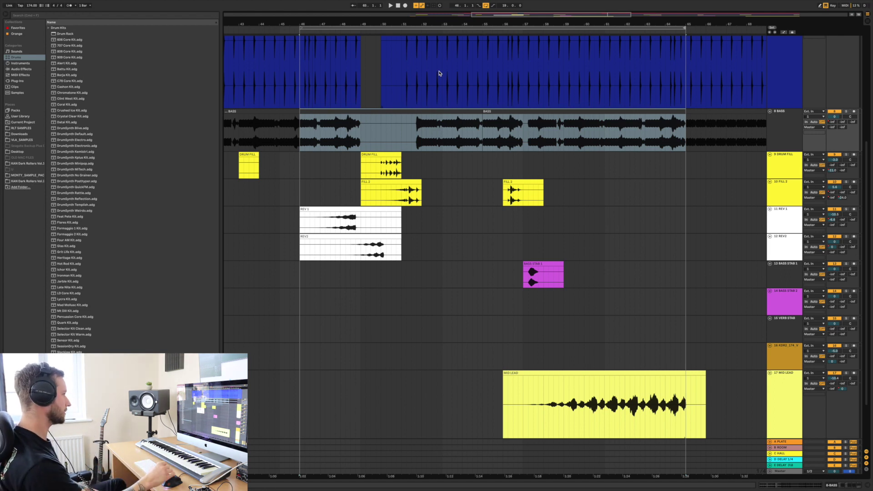
drag(418, 19, 431, 96)
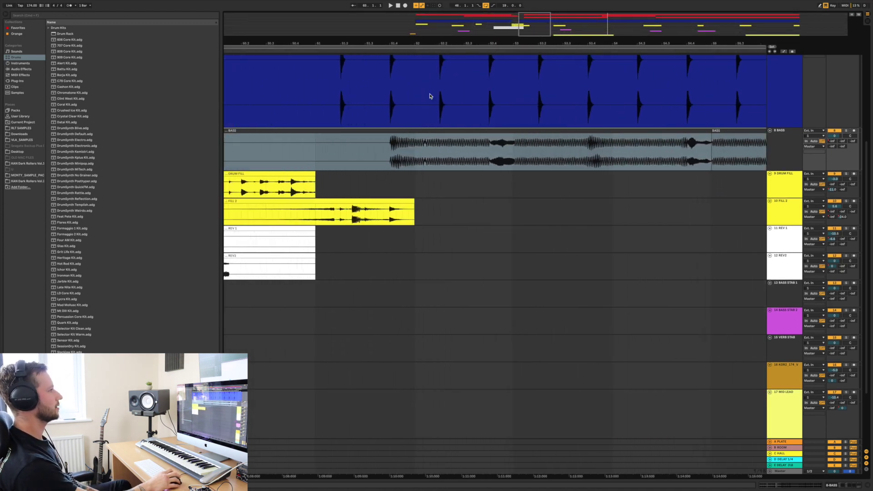
- Move the SNARE track into the drum group, placing it above the KICK track
click(444, 156)
scroll(439, 160, up, 5)
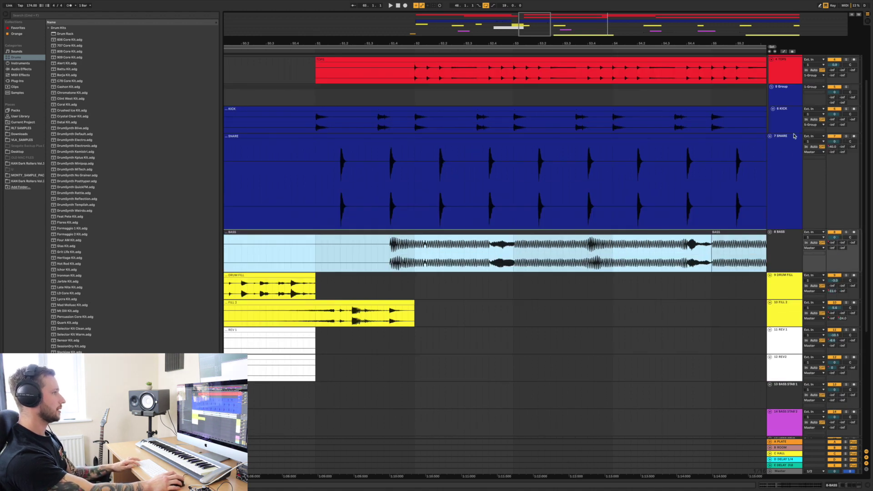
drag(791, 138, 788, 119)
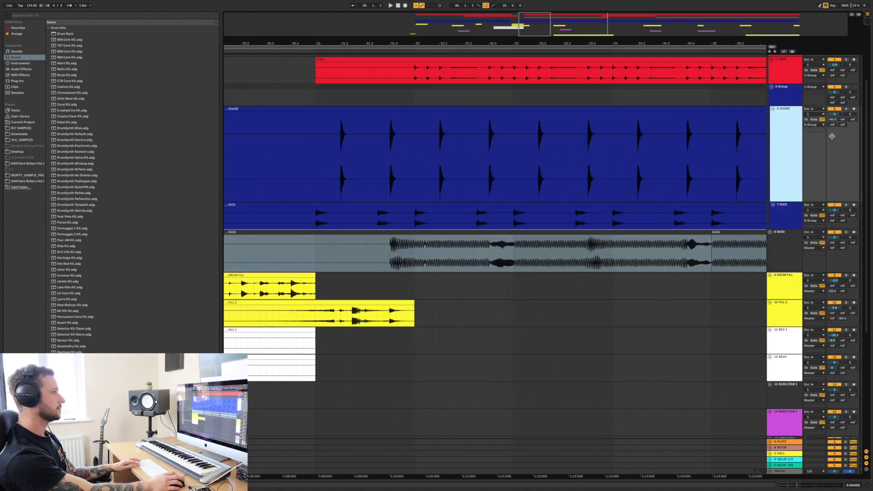
- Solo the KICK and BASS tracks and play them back from the bass re-entry at bar 51
click(847, 205)
click(846, 232)
key(space)
click(399, 264)
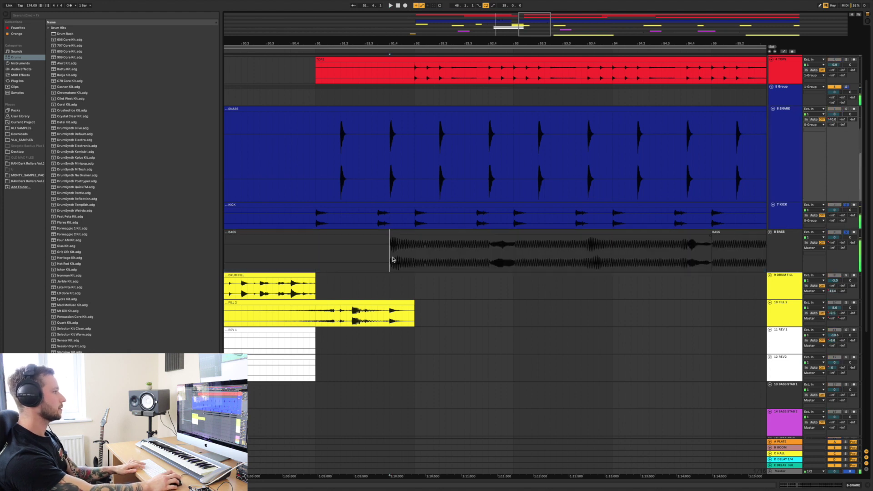
drag(521, 38, 521, 30)
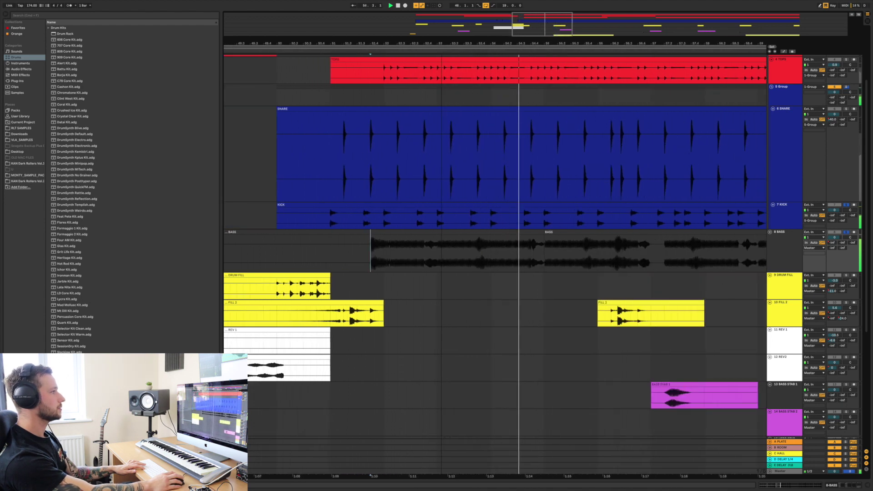
key(space)
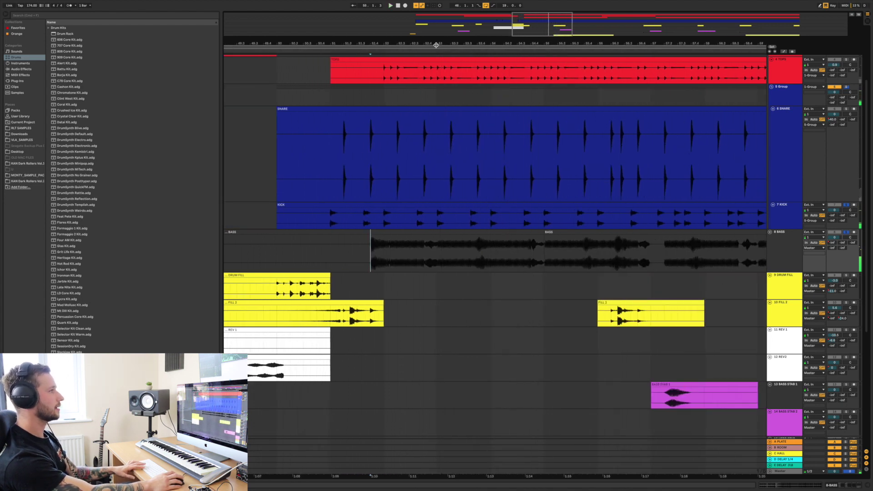
- Delete the half-beat of bass that starts with the kick at 52.3.3 and ends at the next snare
drag(434, 45, 477, 70)
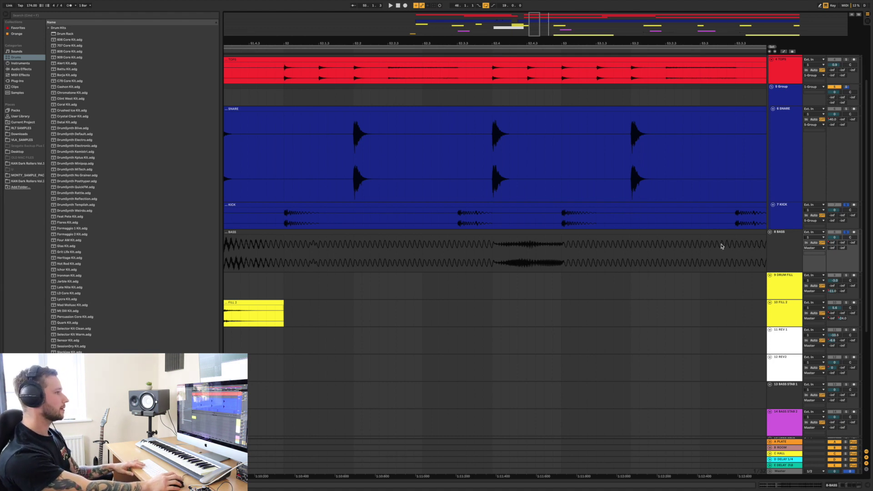
drag(457, 247, 489, 250)
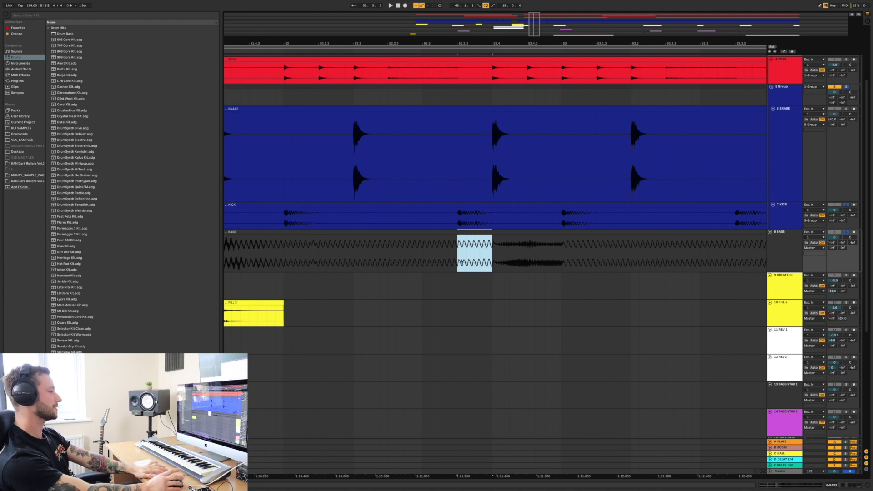
key(Delete)
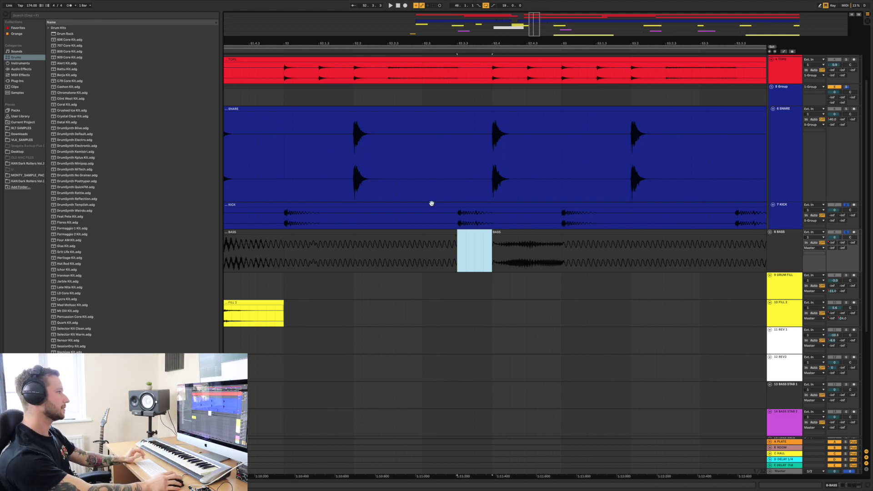
- Extend the bass clip after the gap back towards the kick, and fade it in up to the snare with a slower-rising curve
key(plus)
key(plus)
mouse_move(568, 233)
mouse_down()
mouse_move(449, 241)
mouse_move(572, 235)
mouse_up()
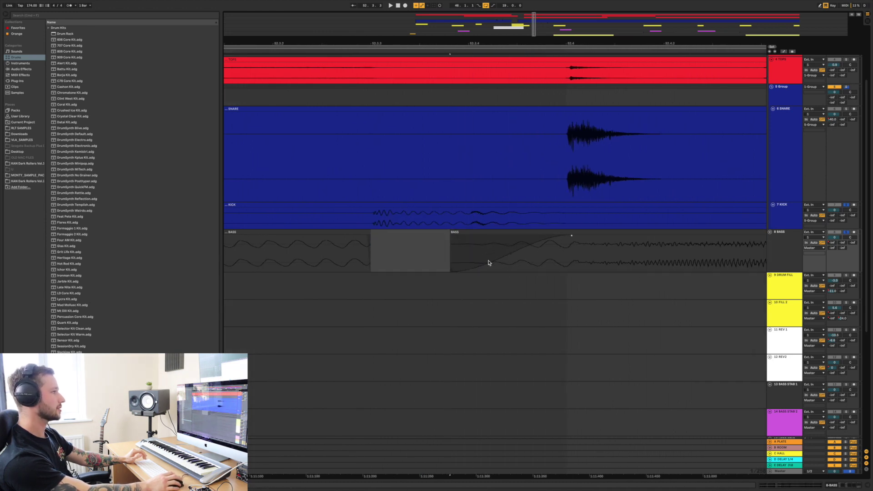
drag(514, 255, 517, 279)
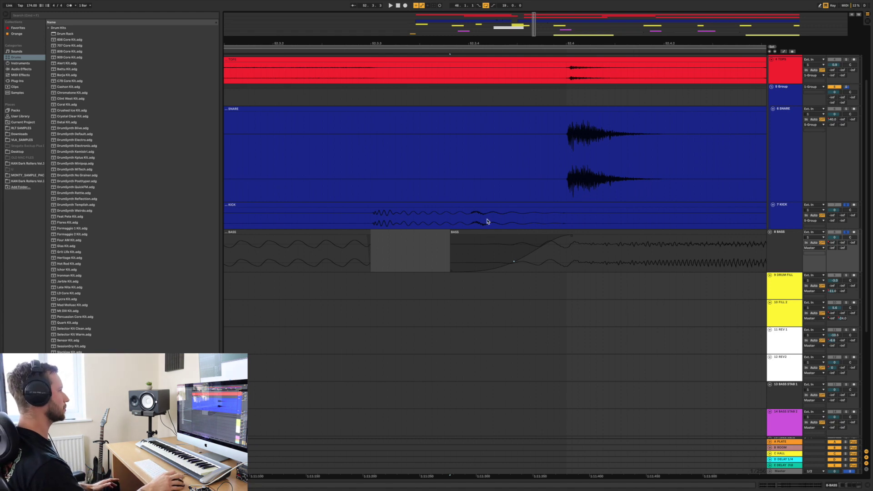
drag(417, 42, 418, 145)
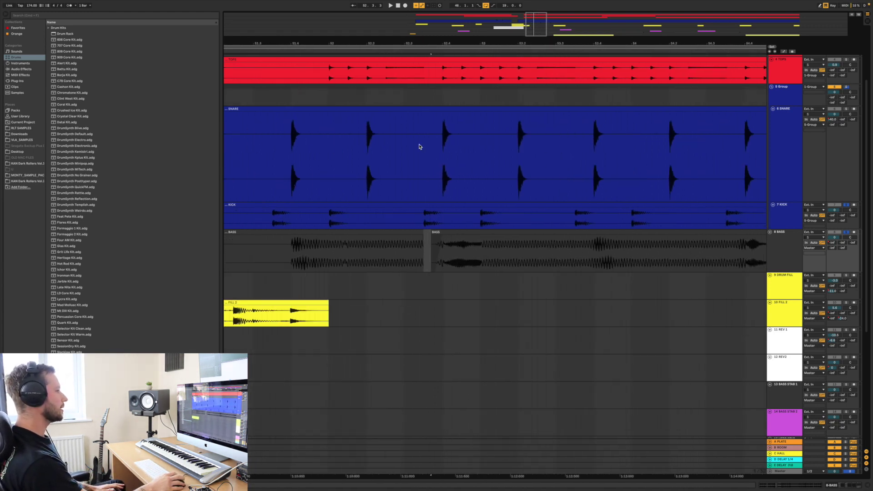
click(456, 294)
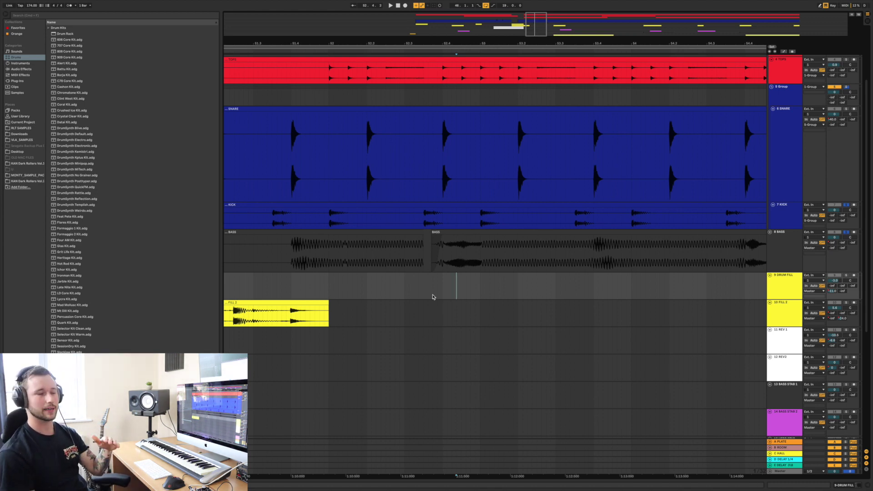
- Open the BASS clip after the gap to examine its waveform, and view it within the wider arrangement
click(517, 233)
double_click(516, 233)
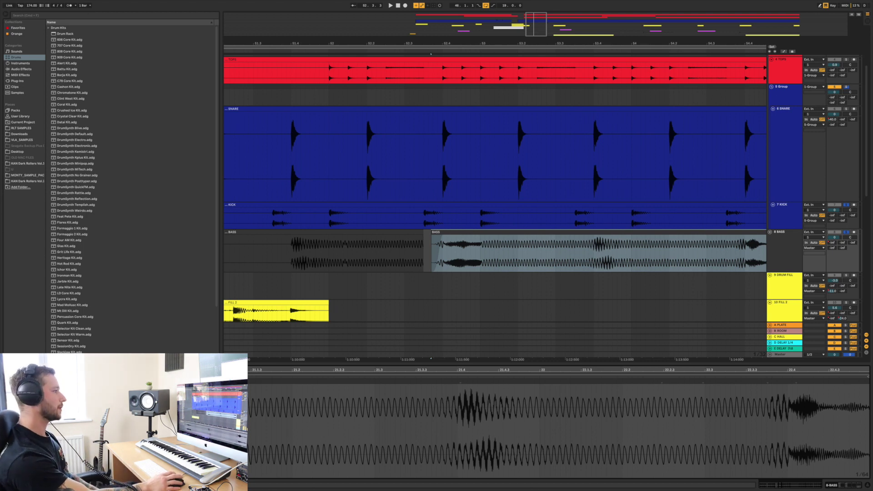
click(507, 232)
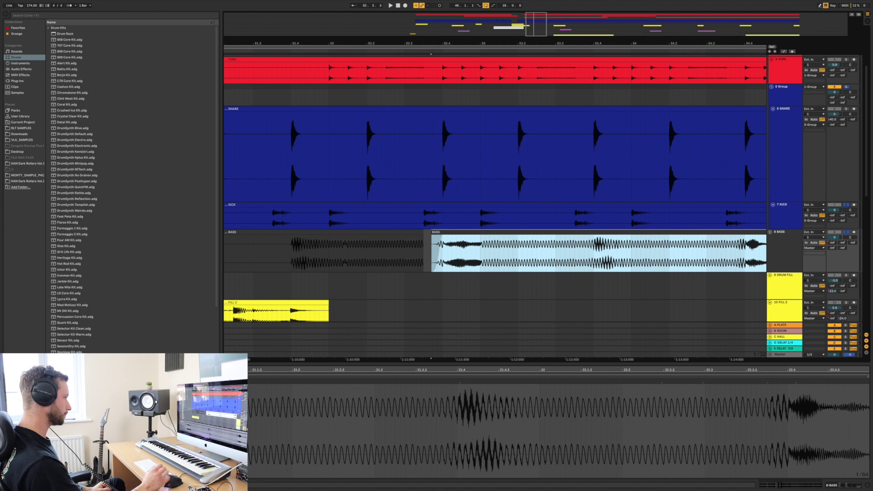
drag(378, 35, 379, 44)
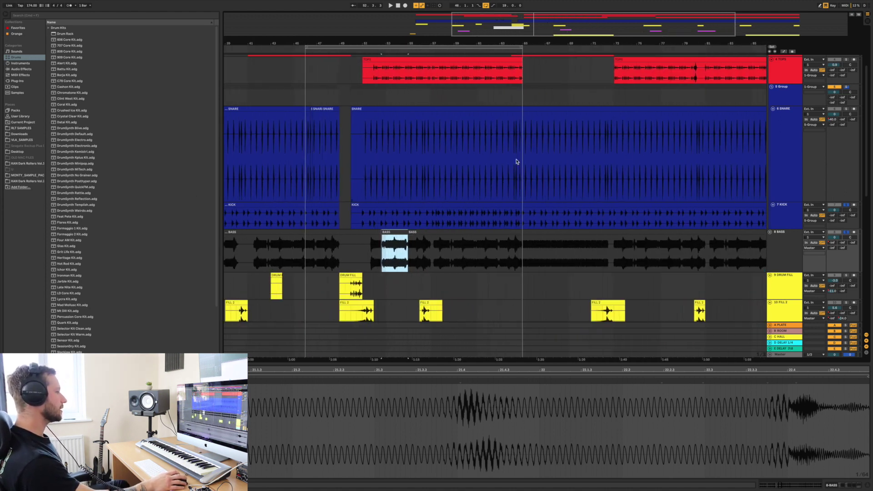